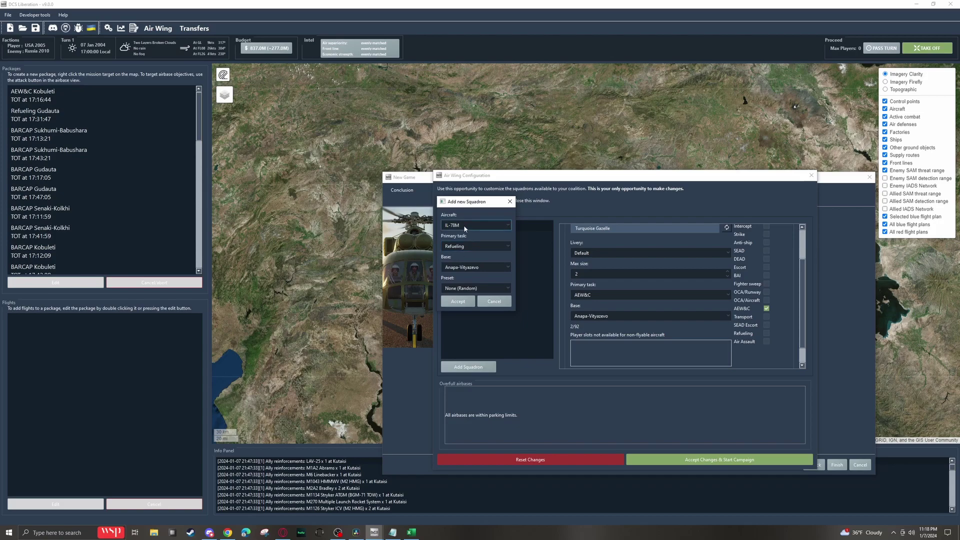
Add an IL-76MD squadron with Transport as primary task at Anapa-Vityazevo and set its maximum size to 1
click(464, 225)
click(475, 284)
click(465, 301)
scroll(599, 319, down, 1)
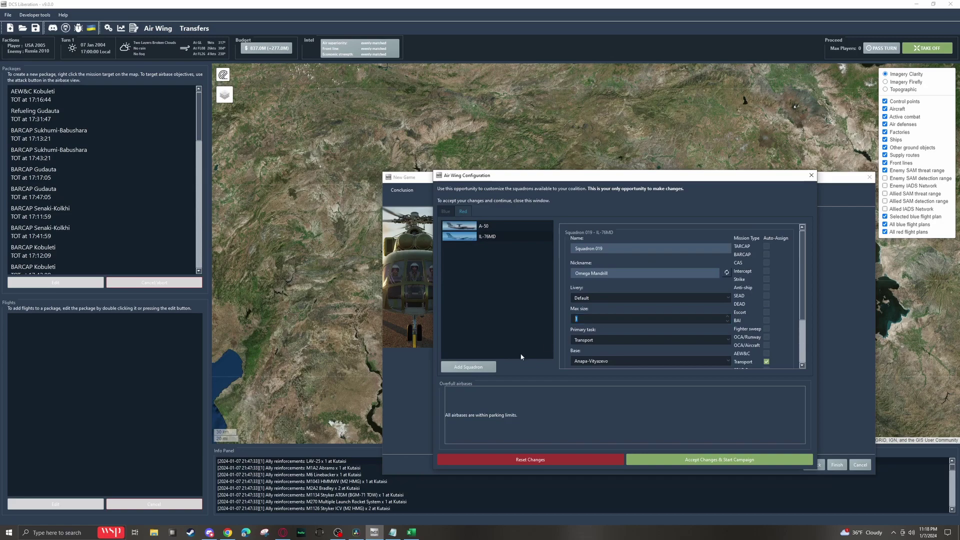
Add a JF-17 Thunder squadron with BARCAP as its primary task, based at Anapa-Vityazevo
click(468, 367)
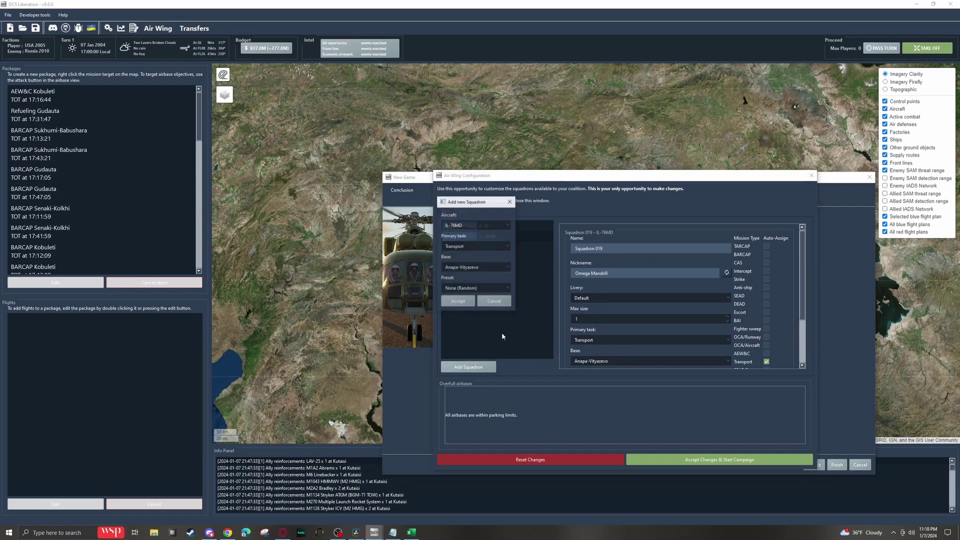
click(473, 226)
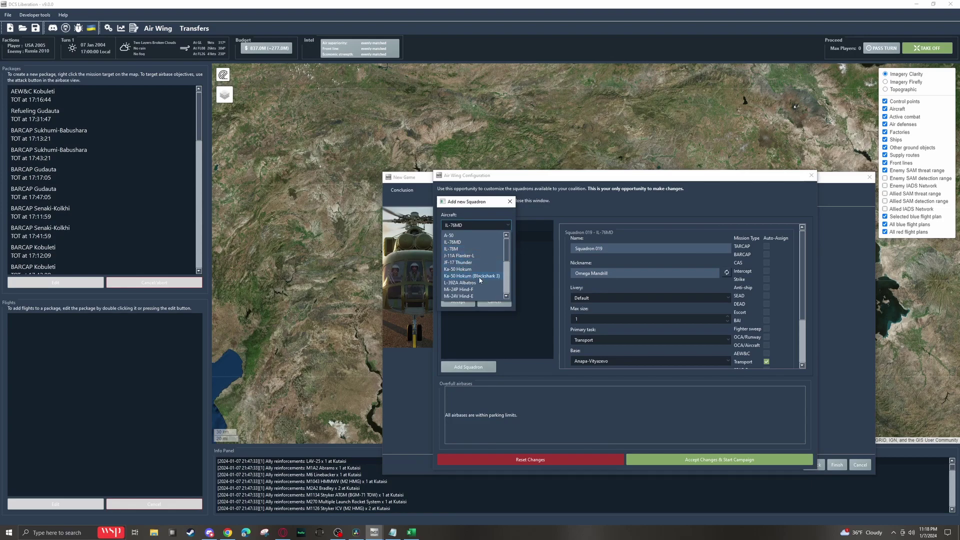
scroll(480, 281, down, 5)
click(457, 263)
click(474, 245)
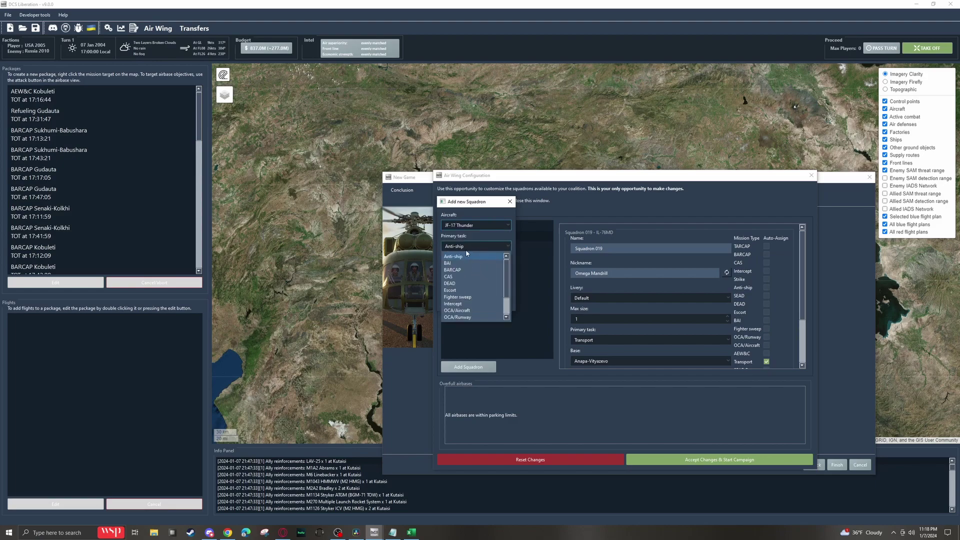
click(459, 269)
click(483, 268)
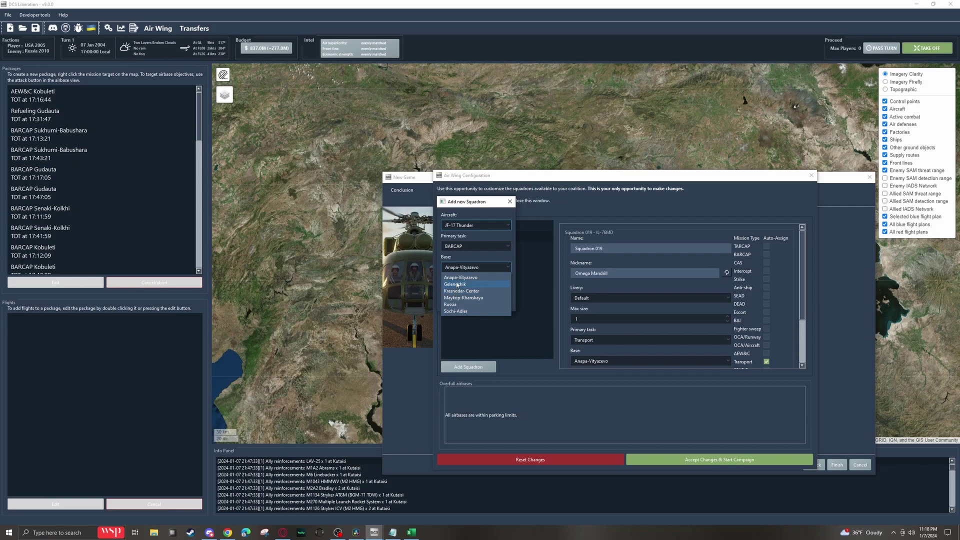
key(Escape)
click(458, 301)
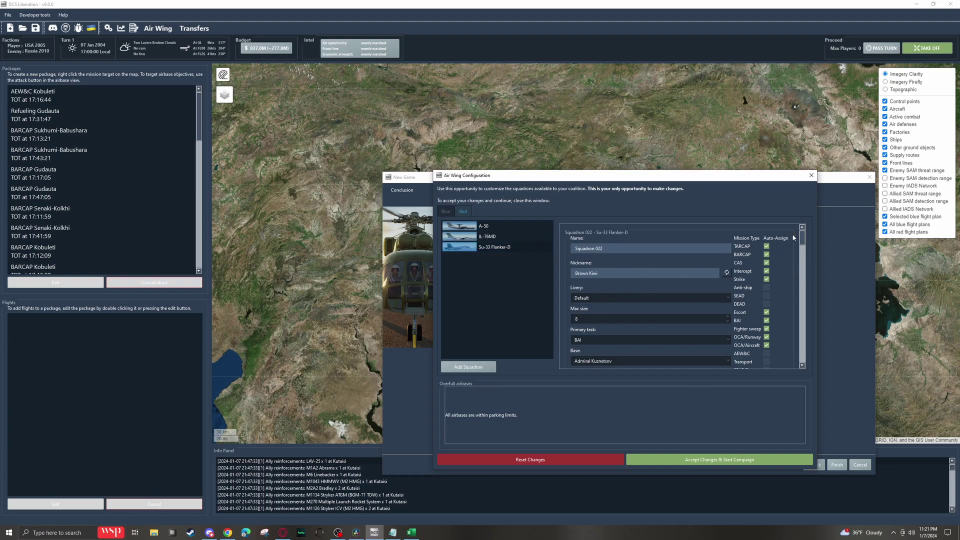
Review the base, maximum size, primary task and auto-assigned missions of each Su-33 Flanker-D squadron
scroll(802, 239, down, 2)
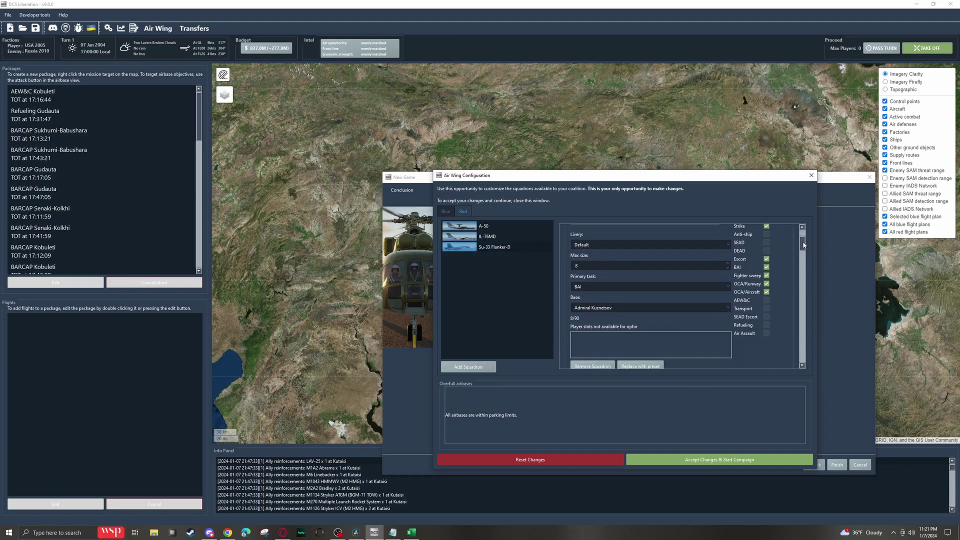
click(614, 310)
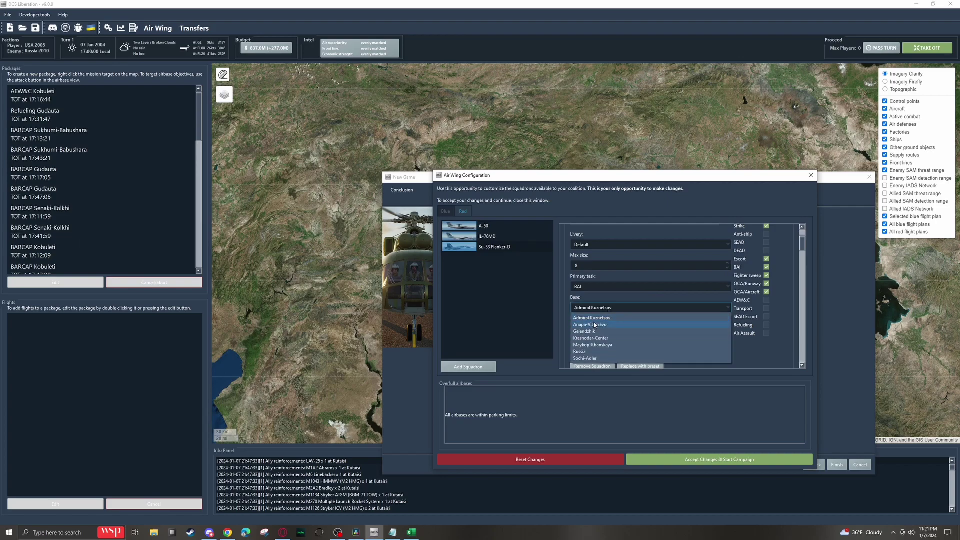
click(583, 264)
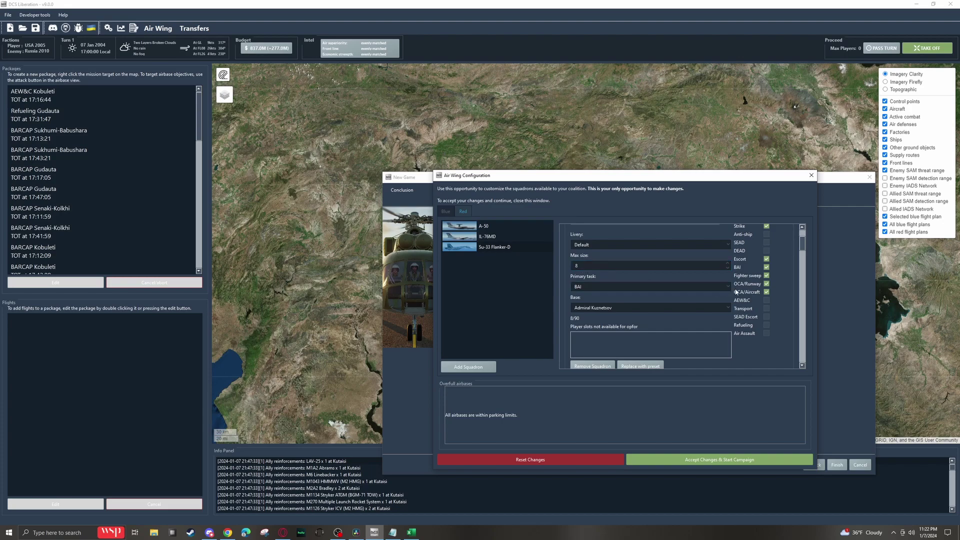
scroll(674, 295, up, 1)
scroll(740, 306, down, 1)
scroll(755, 300, down, 1)
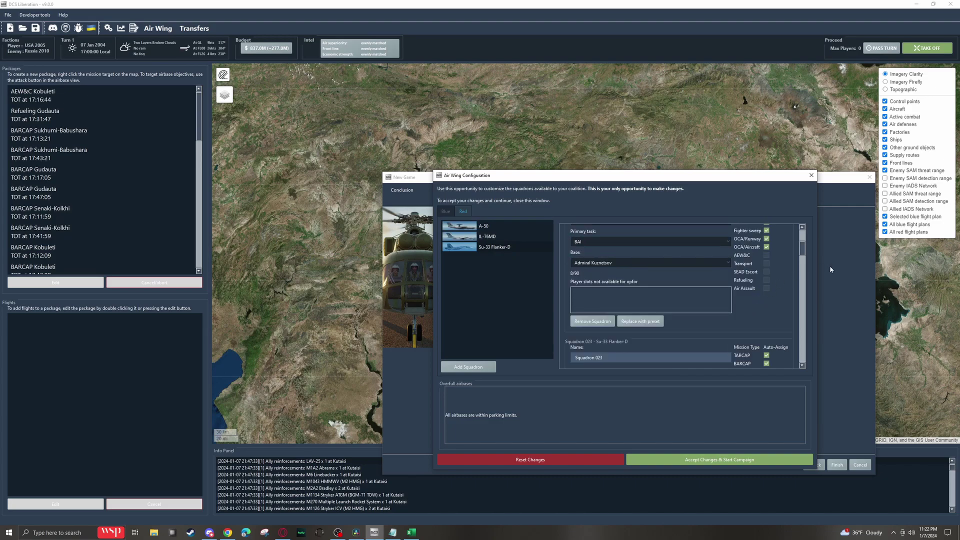
scroll(805, 250, down, 1)
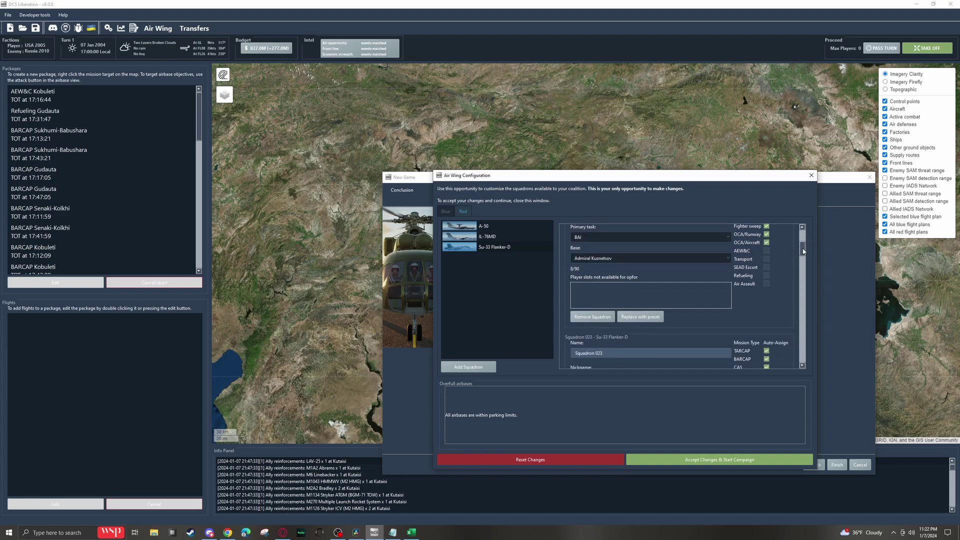
scroll(804, 258, down, 1)
scroll(803, 257, down, 2)
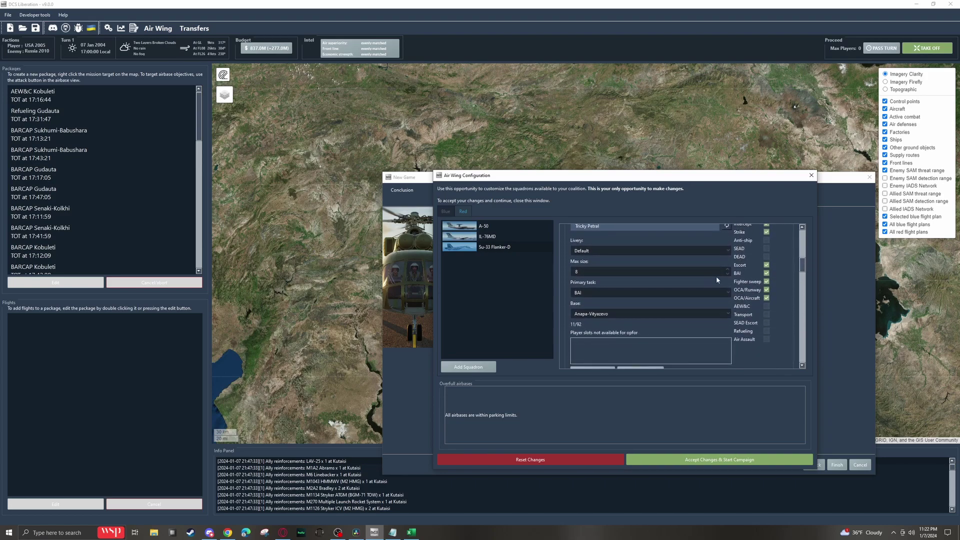
scroll(803, 262, down, 4)
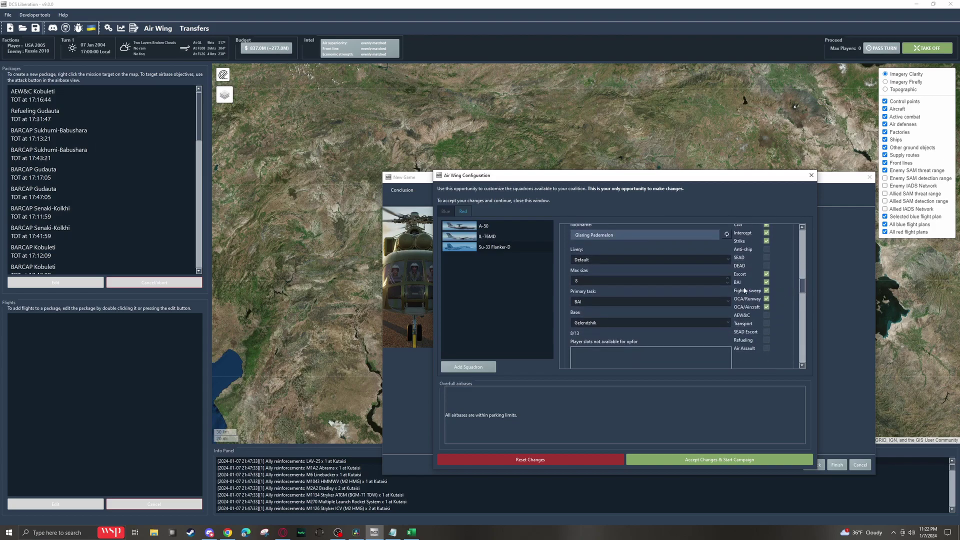
scroll(803, 284, down, 3)
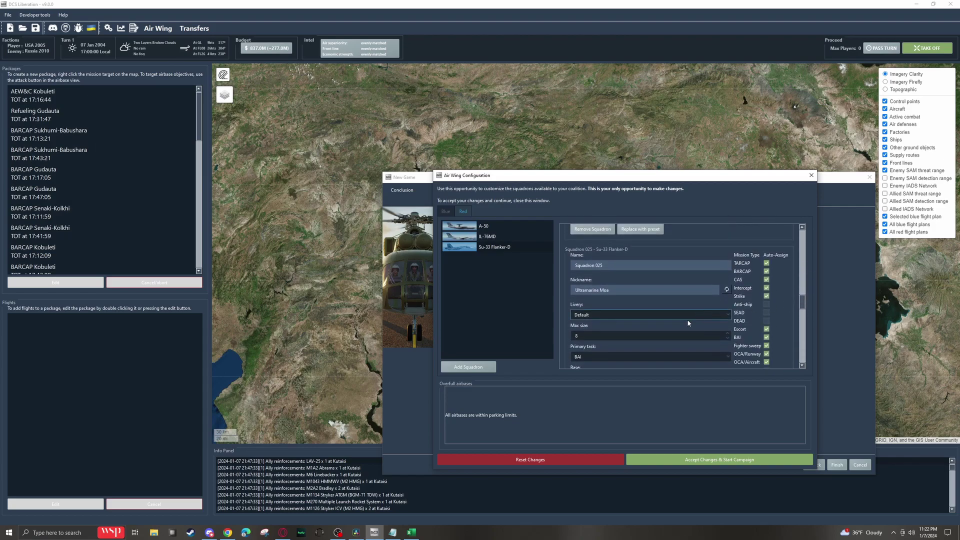
scroll(800, 301, down, 2)
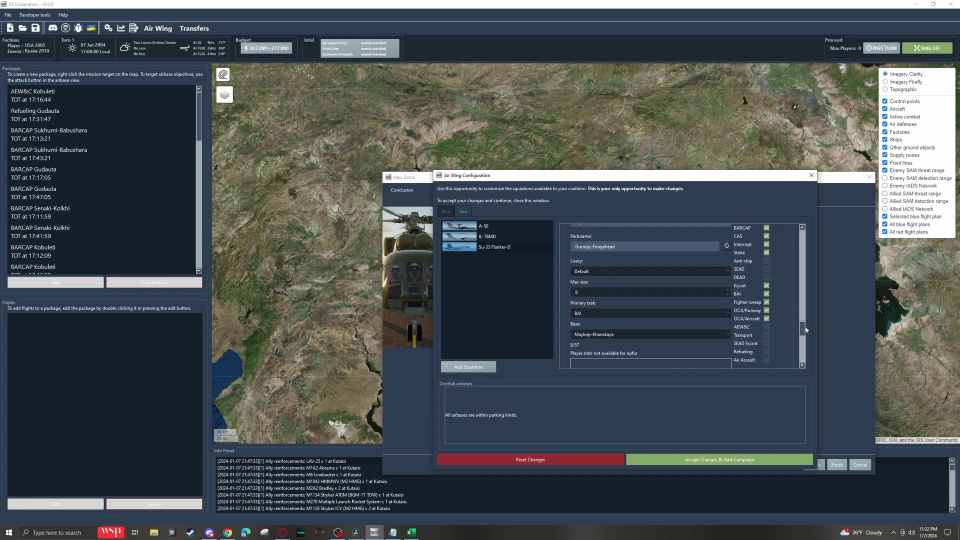
Set the primary task of the Su-33 Flanker-D squadron at Sochi-Adler to BARCAP
scroll(725, 320, down, 4)
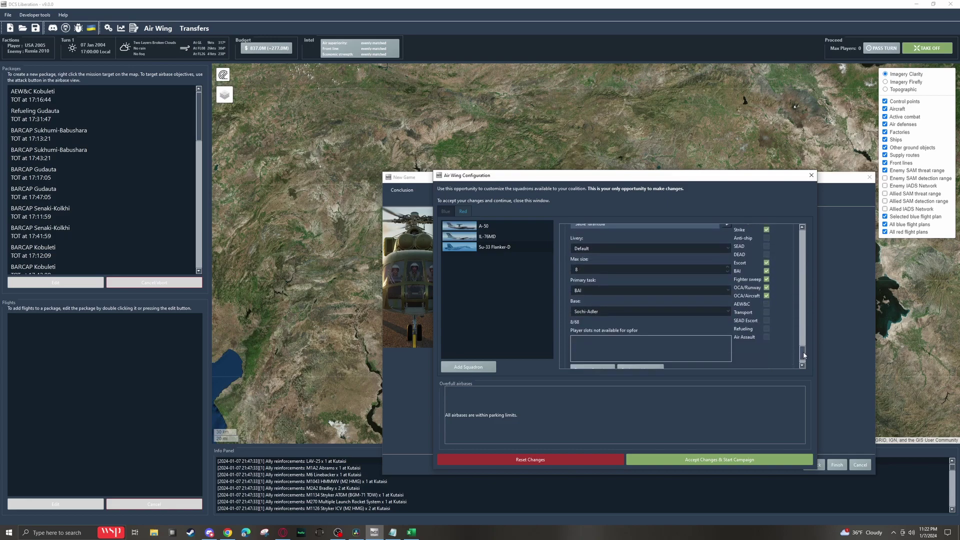
scroll(583, 303, down, 2)
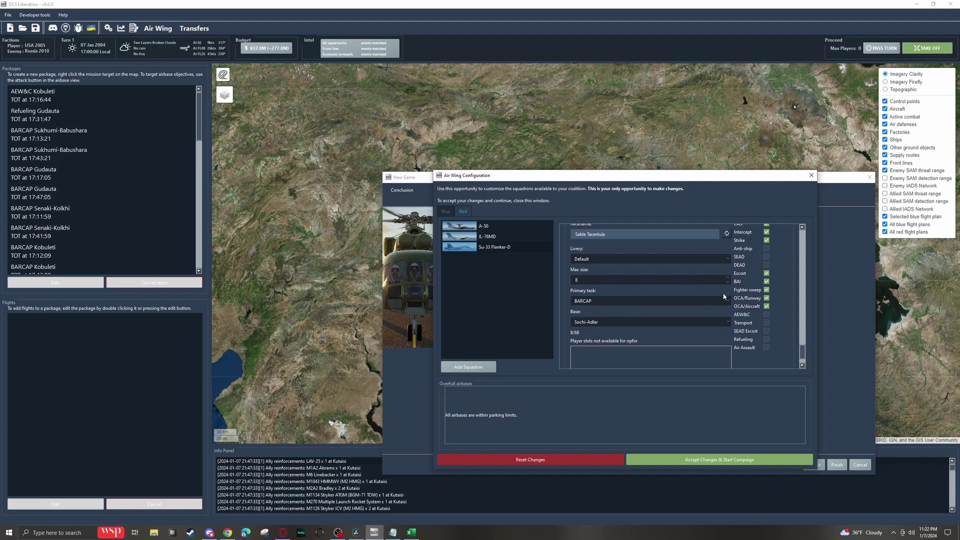
drag(801, 350, 800, 239)
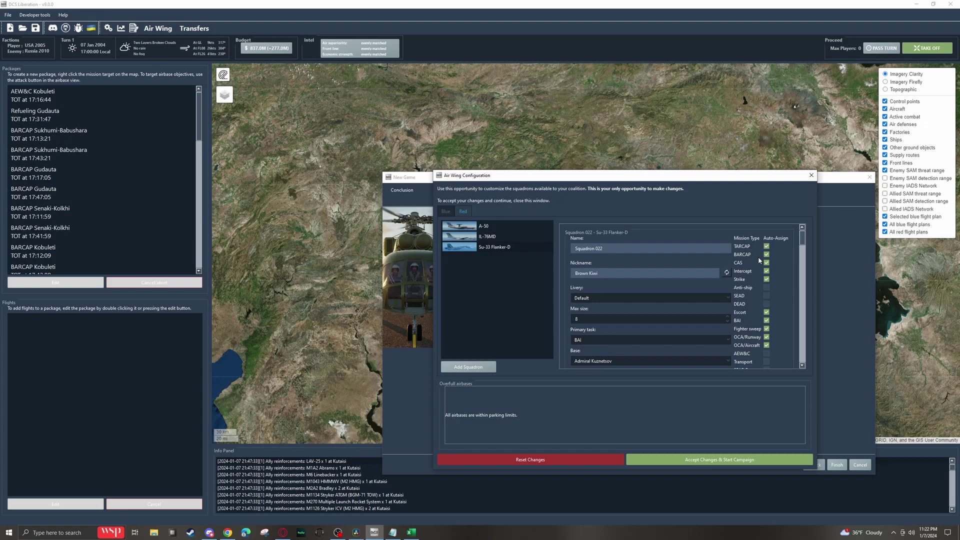
Add a MiG-29S Fulcrum-C squadron with BAI as its primary task, based at Anapa-Vityazevo
click(467, 367)
click(488, 228)
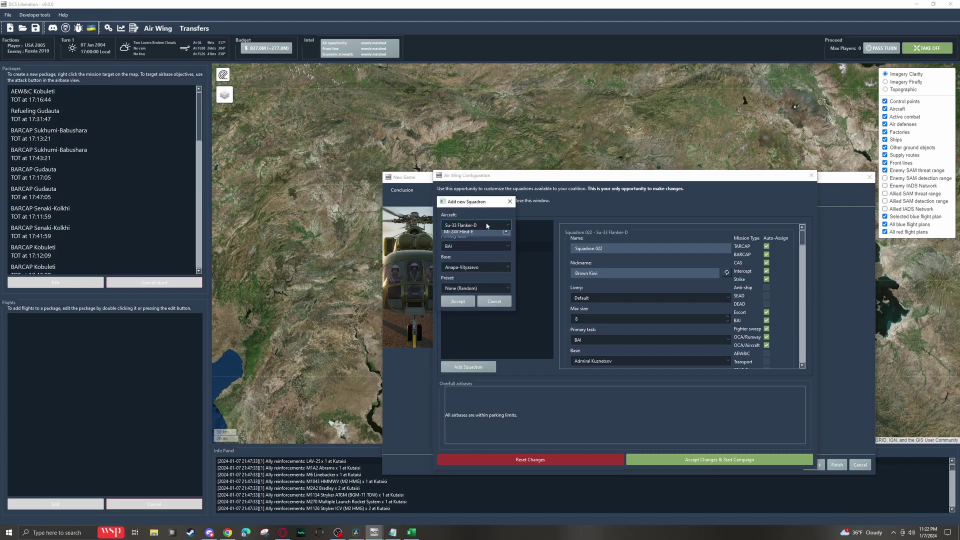
click(470, 255)
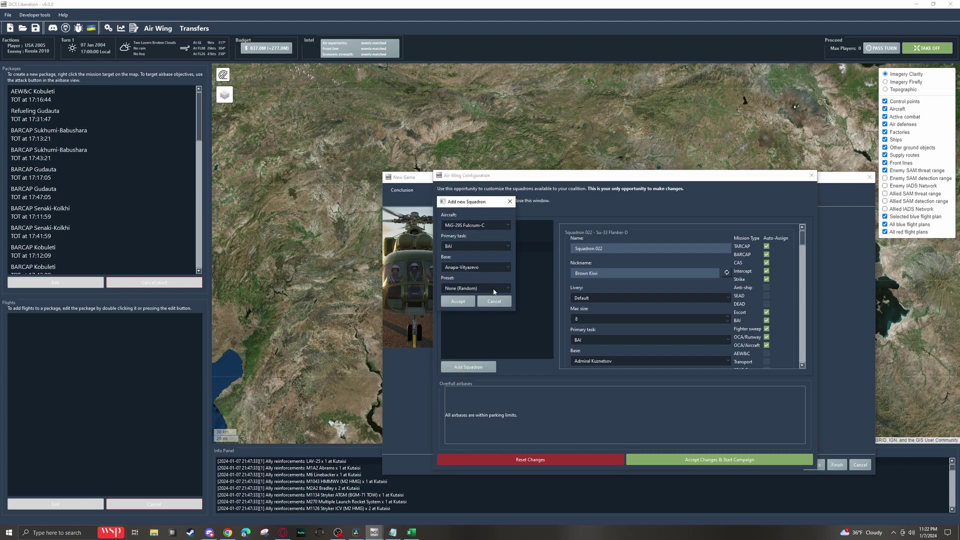
click(458, 301)
Set the maximum size of the MiG-29S Fulcrum-C squadron to 8
click(495, 257)
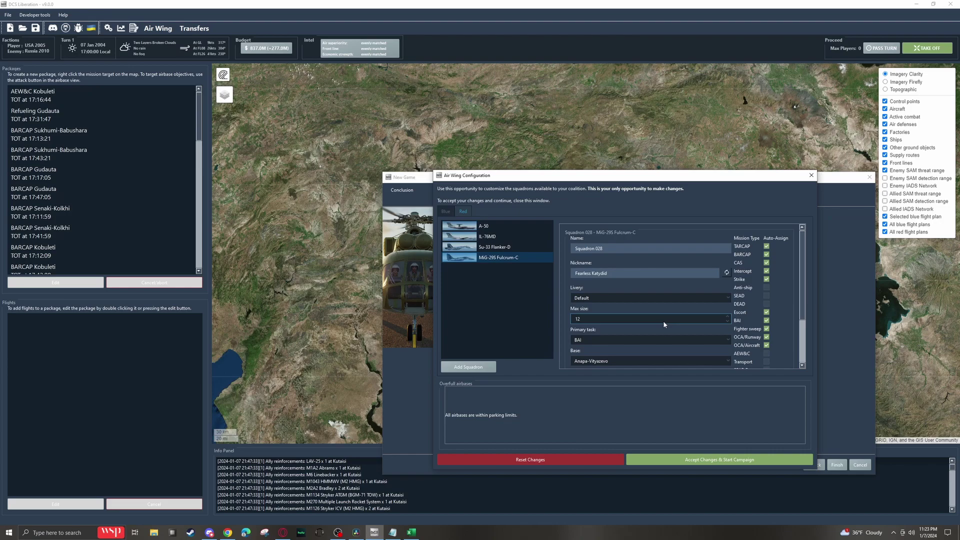
scroll(662, 320, down, 3)
scroll(661, 323, down, 1)
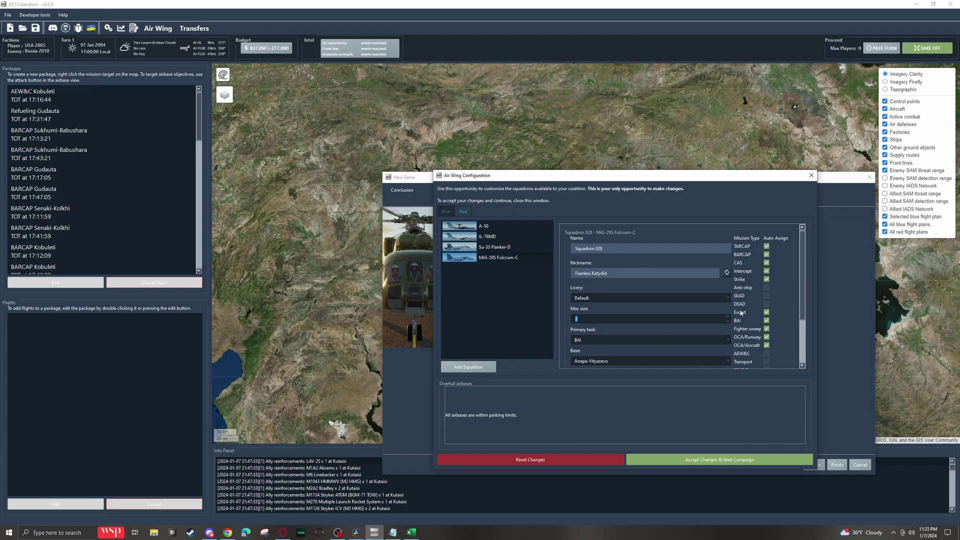